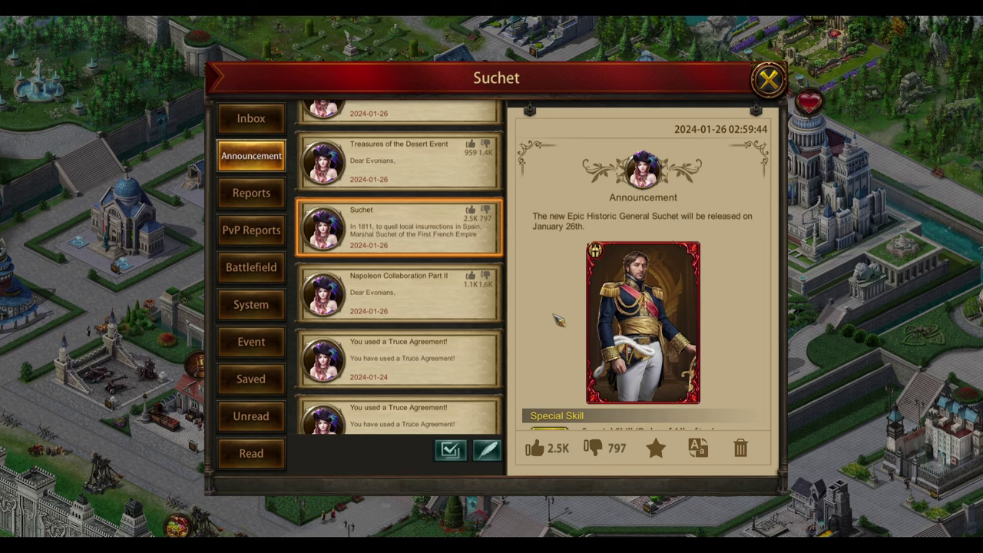
- Read through the Suchet announcement in Evony and close it
mouse_move(560, 323)
mouse_down()
mouse_move(560, 300)
mouse_move(563, 328)
mouse_up()
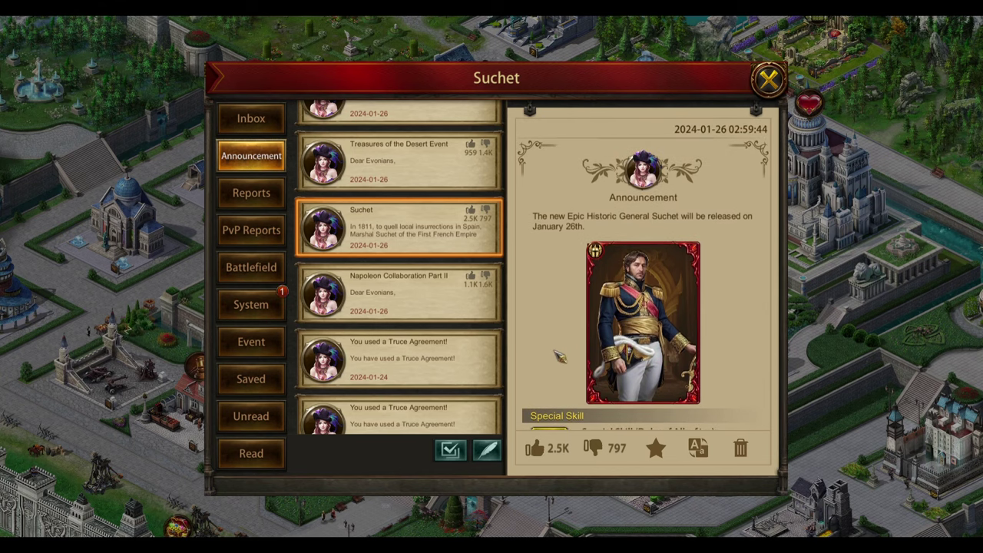
drag(560, 356, 559, 334)
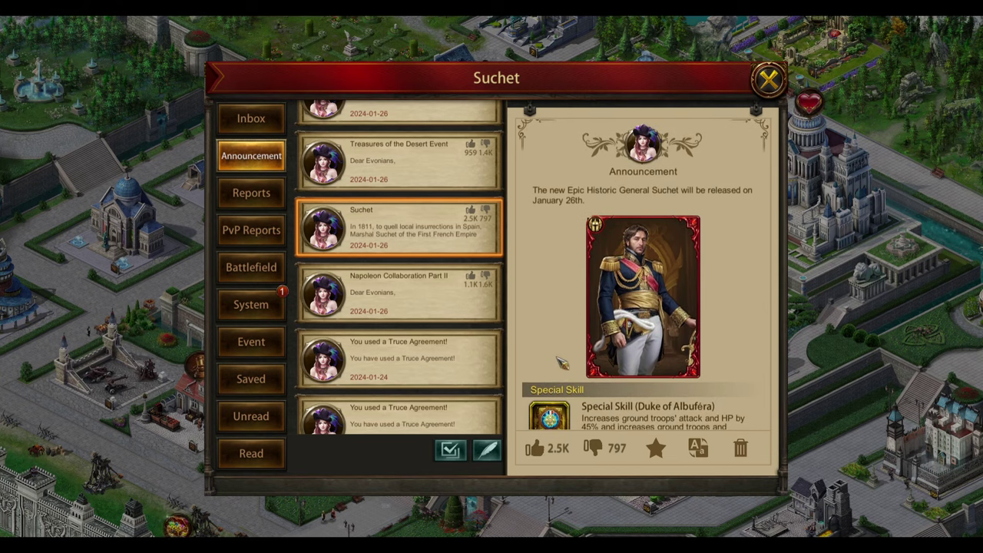
drag(562, 363, 563, 342)
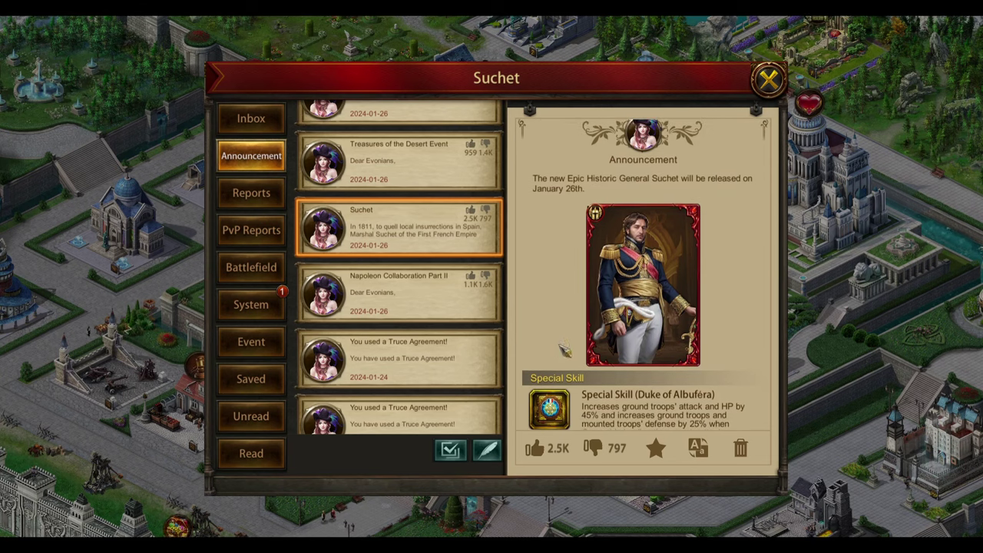
drag(565, 350, 566, 381)
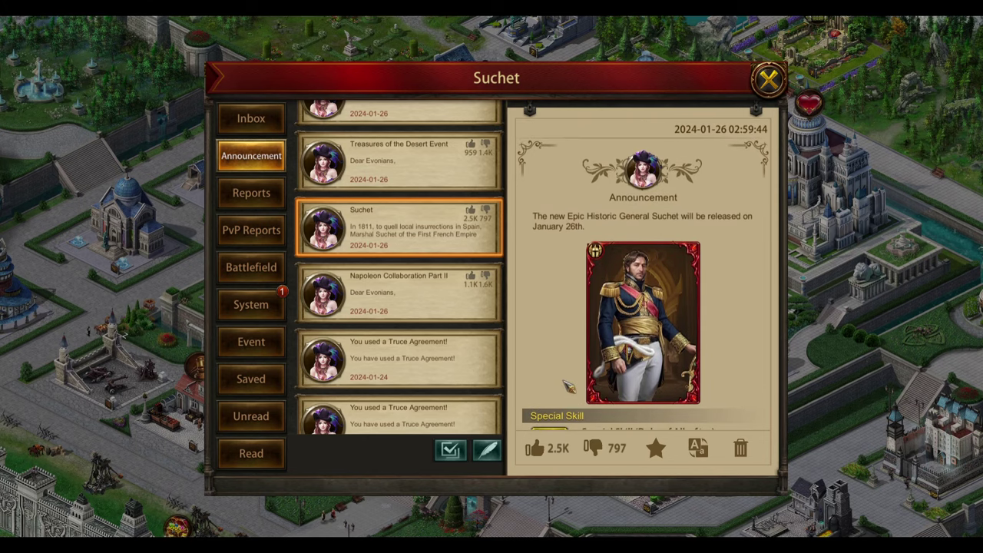
click(768, 80)
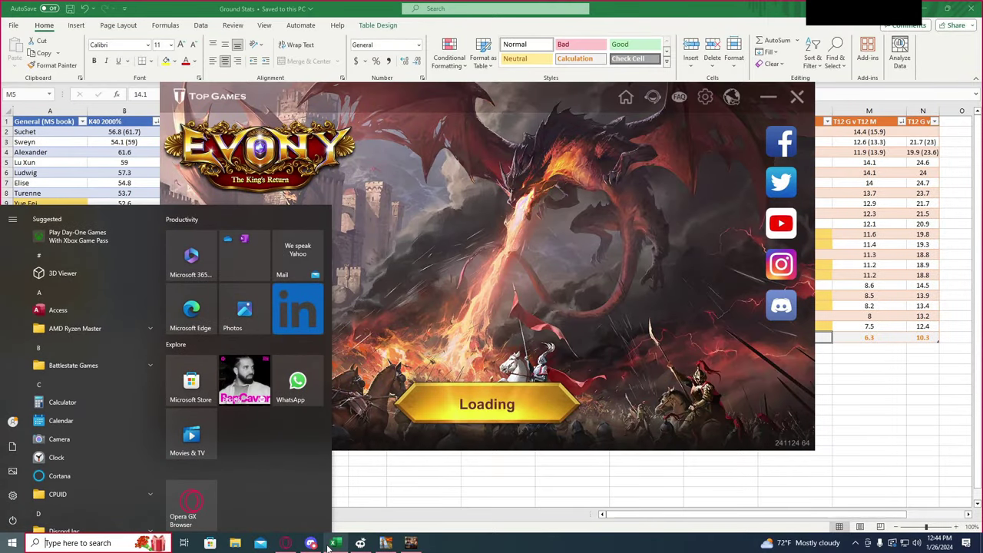
- Bring the Ground Stats workbook forward and show Suchet's column V on the Generals sheet
click(334, 543)
click(625, 351)
click(603, 350)
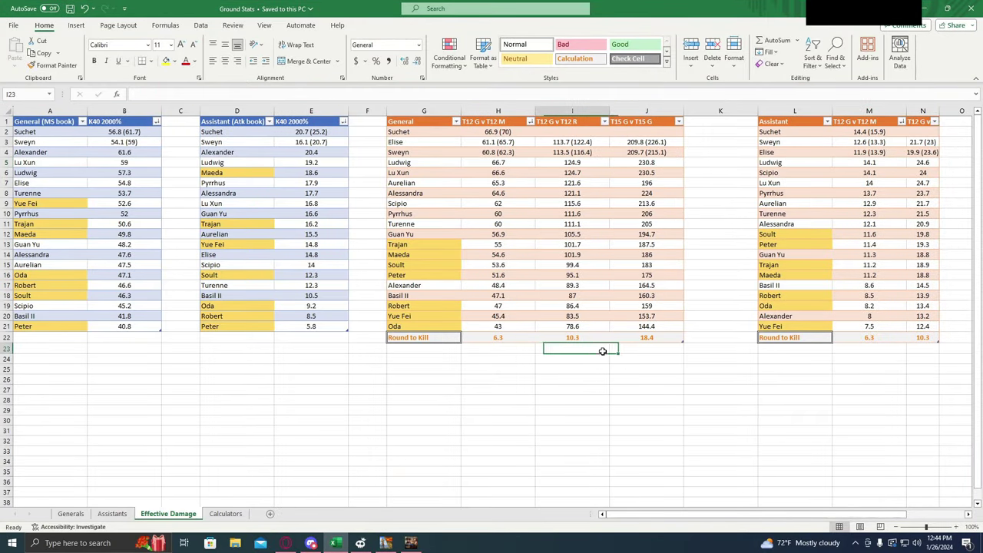
click(82, 514)
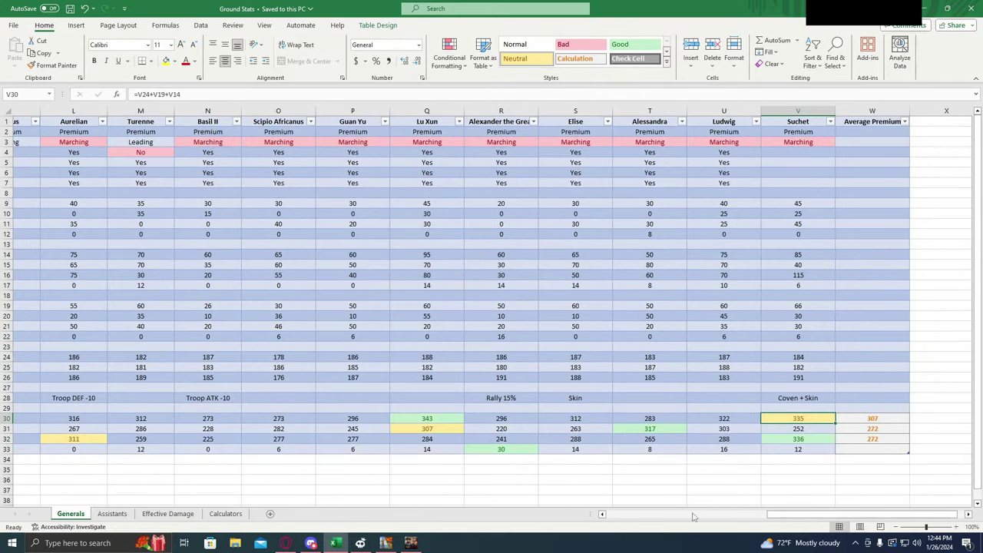
drag(791, 522, 820, 519)
click(759, 408)
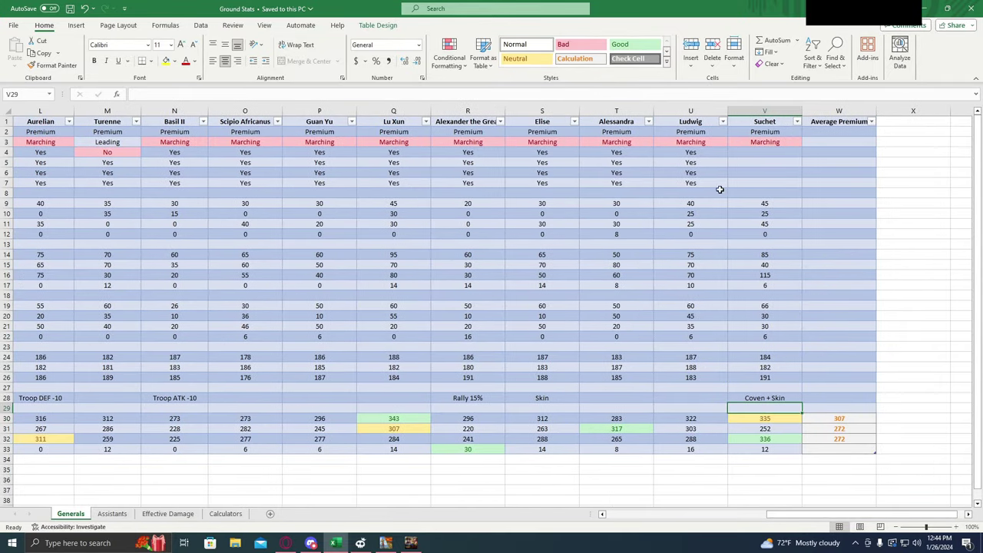
- Inspect Suchet's yes/no cells and the Marching entry in V3
click(743, 152)
click(749, 162)
click(749, 172)
click(748, 182)
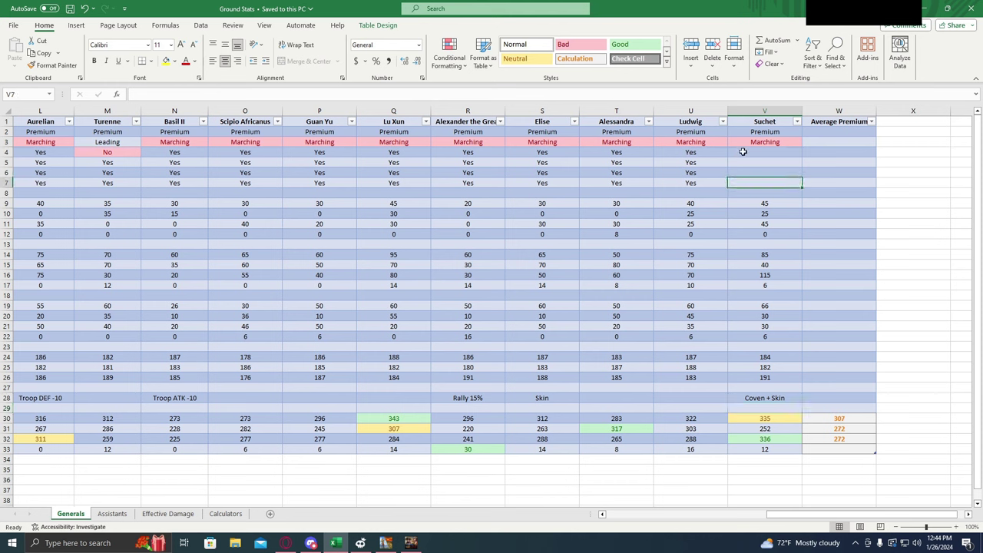
click(744, 152)
click(746, 162)
click(756, 183)
click(744, 143)
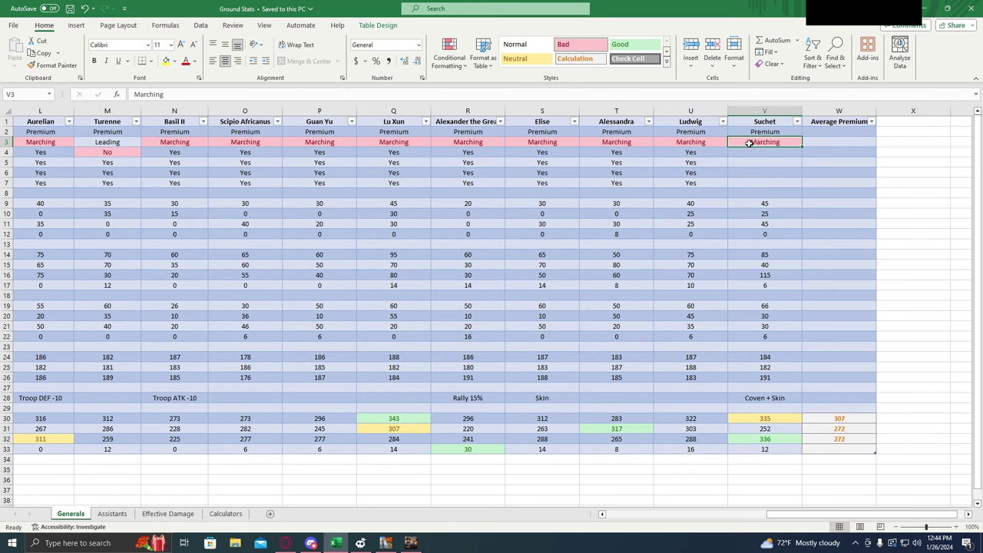
- Check the formulas behind Suchet's totals 335, 252, 336 and 12
click(770, 415)
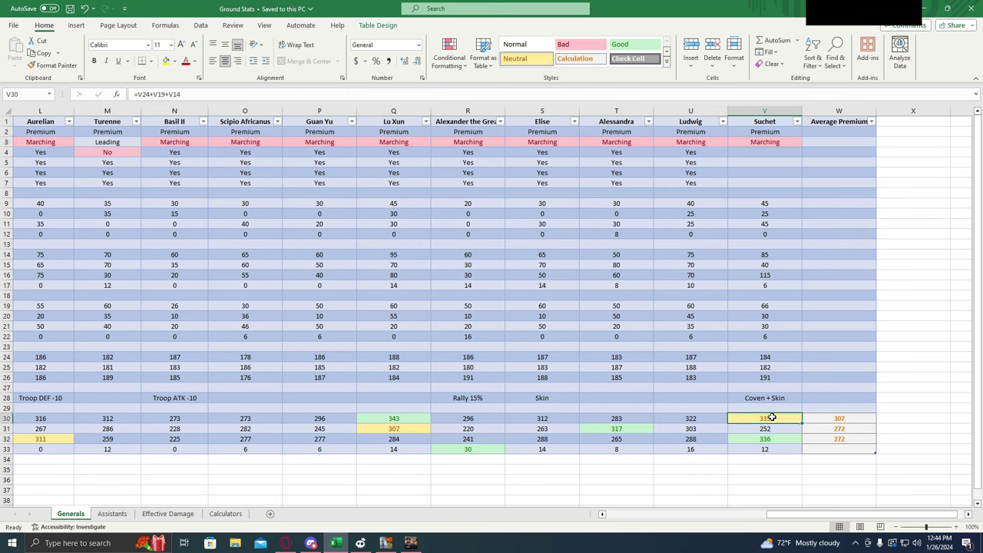
click(775, 450)
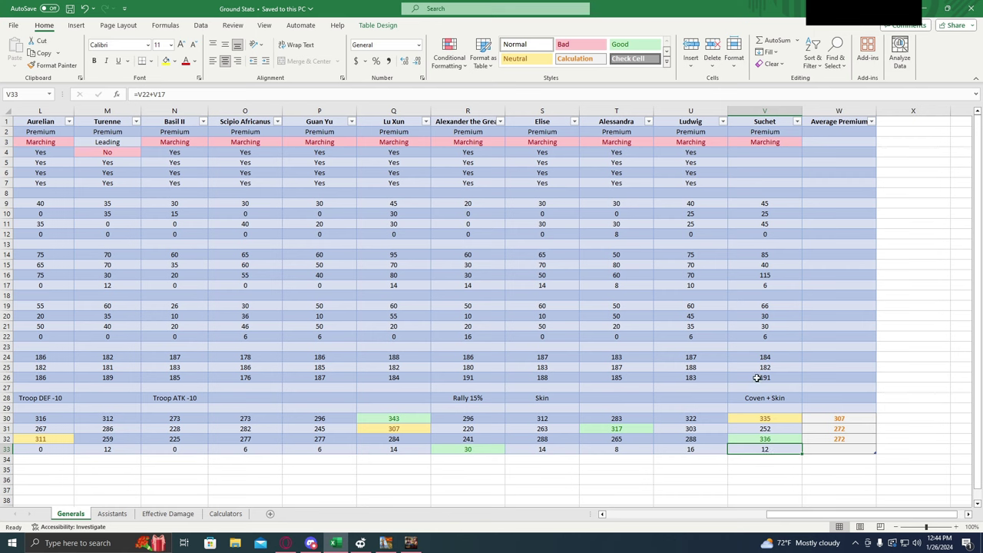
click(783, 419)
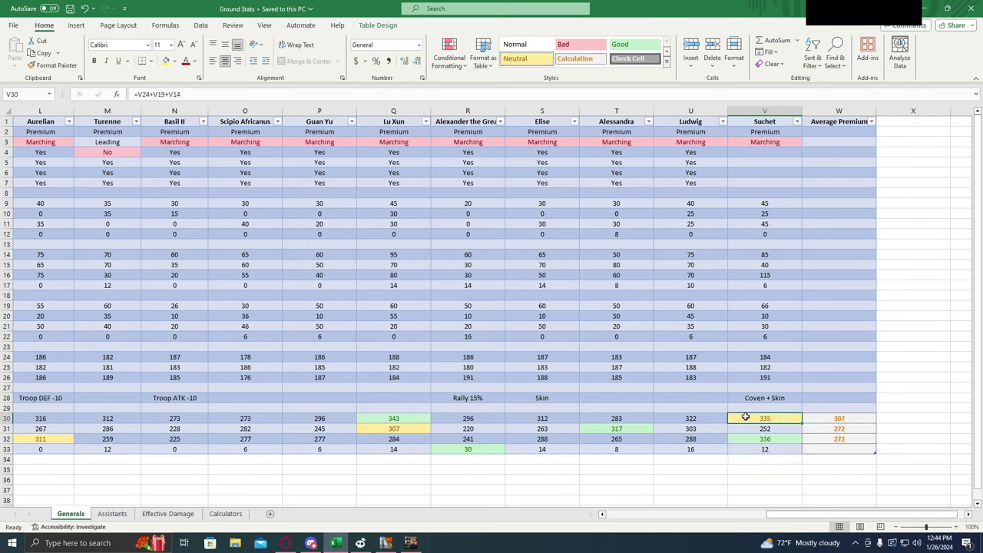
click(753, 430)
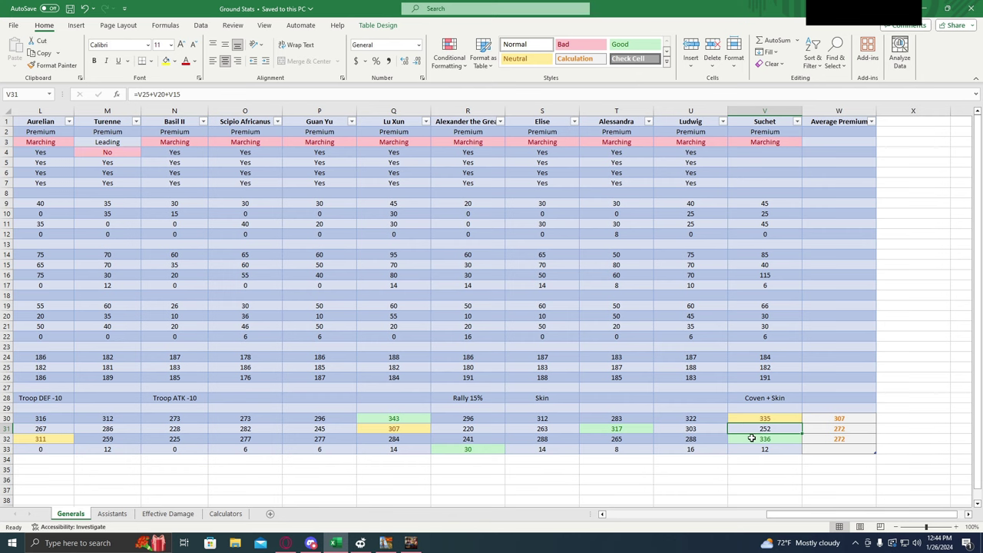
click(751, 438)
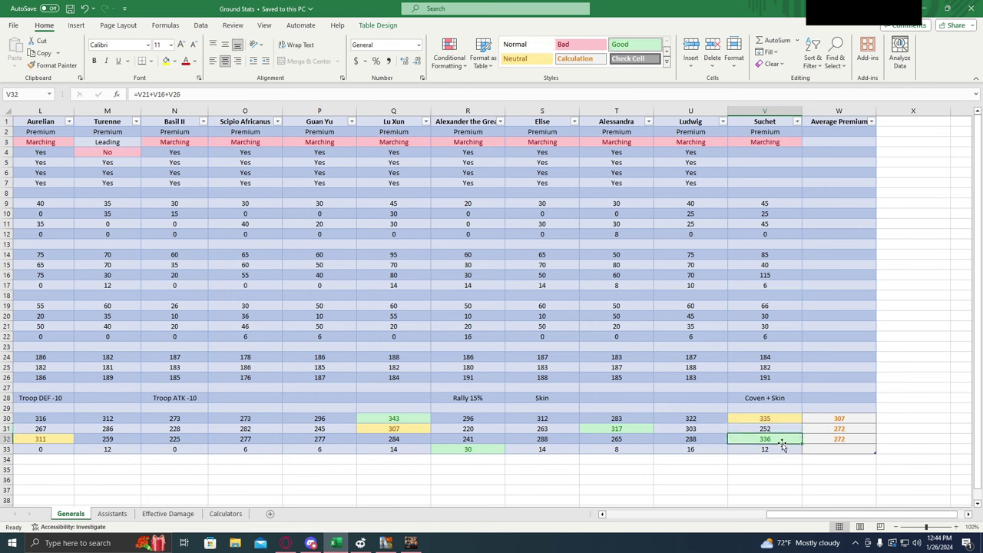
click(775, 448)
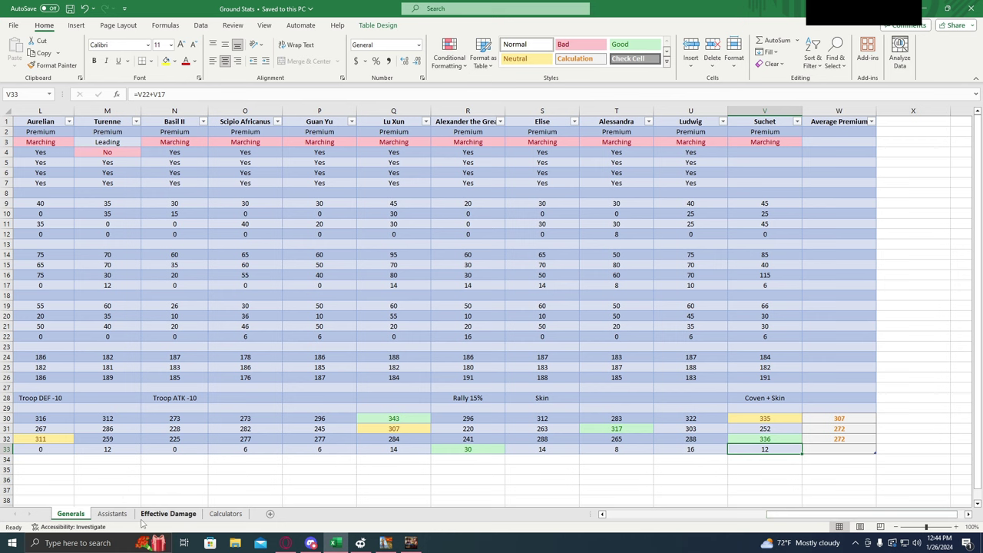
click(167, 513)
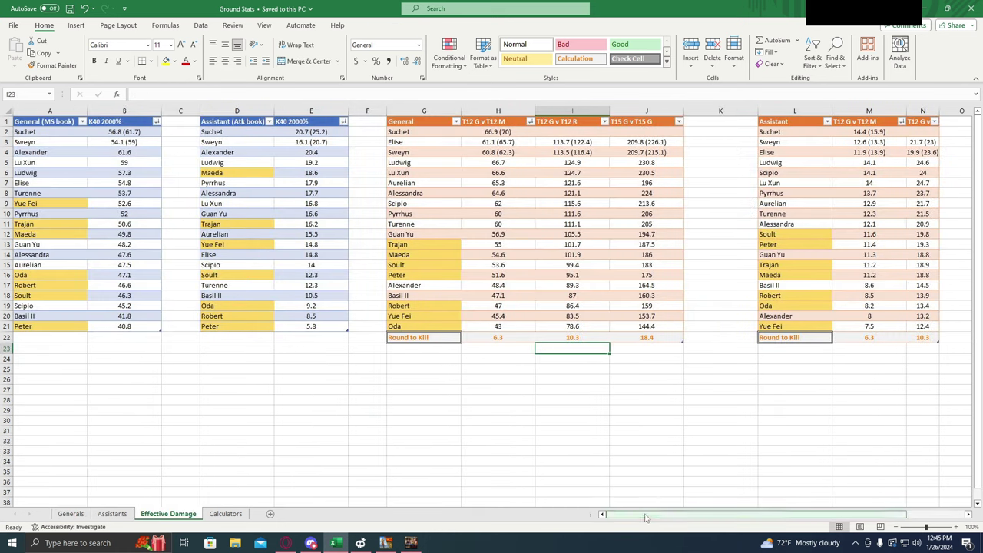
click(121, 347)
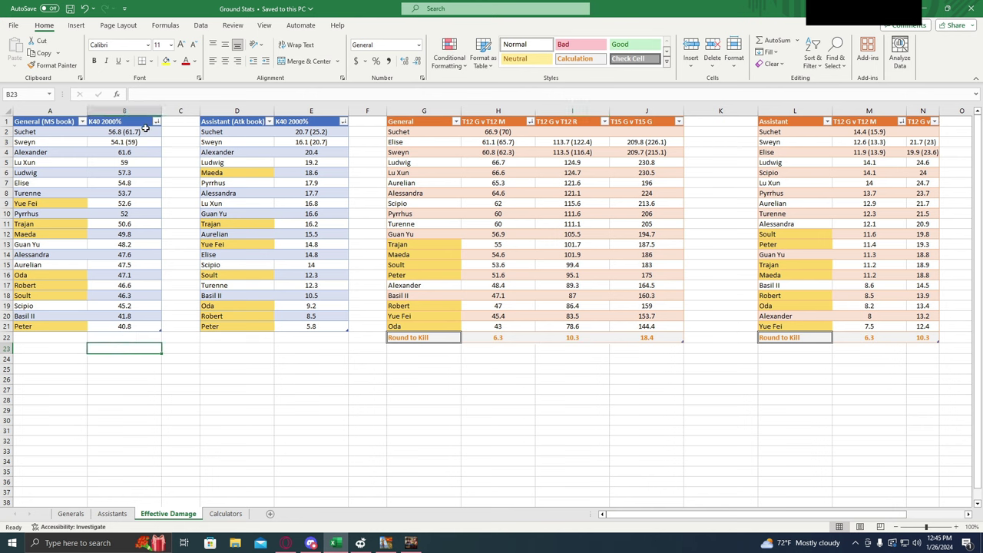
click(143, 130)
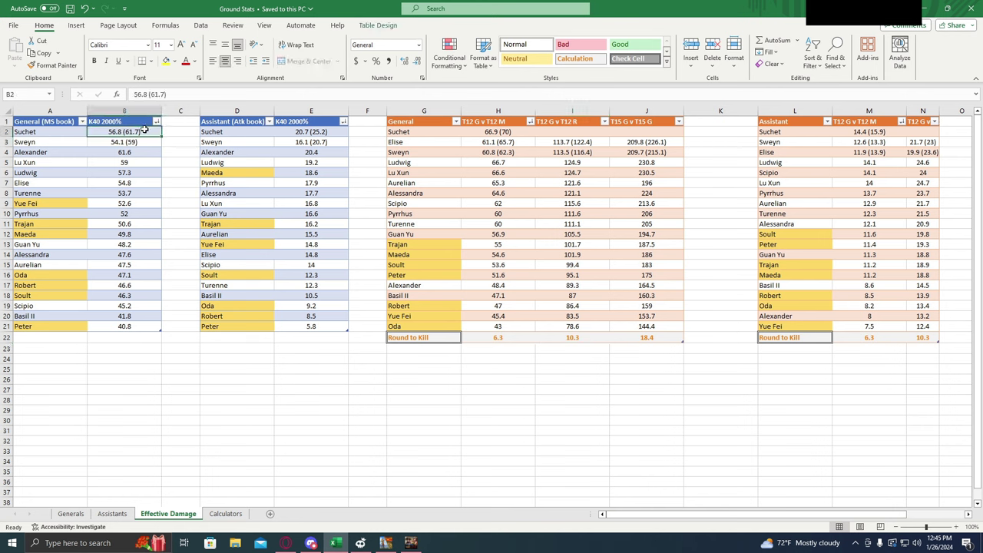
click(106, 143)
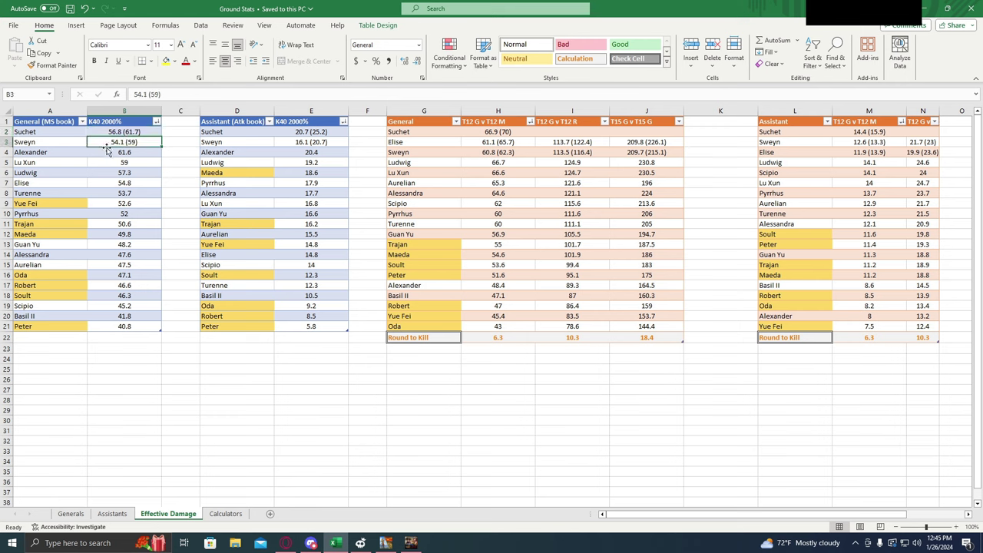
click(107, 152)
click(110, 162)
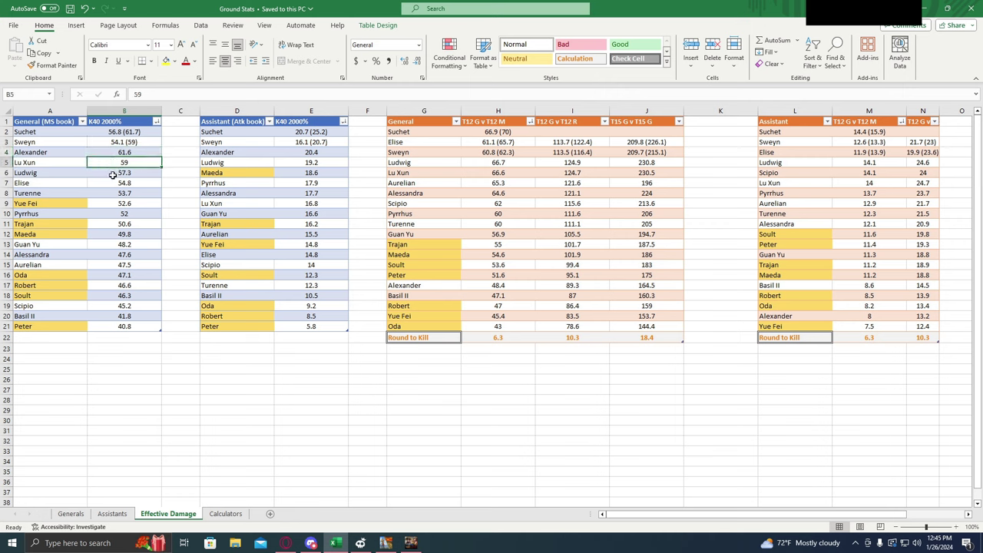
click(112, 172)
click(111, 161)
click(109, 151)
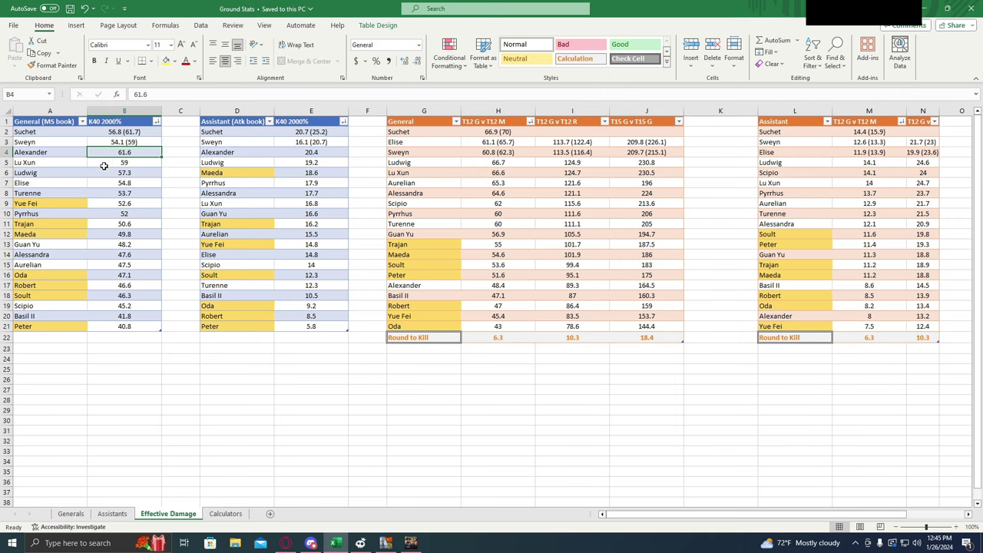
click(104, 164)
click(108, 175)
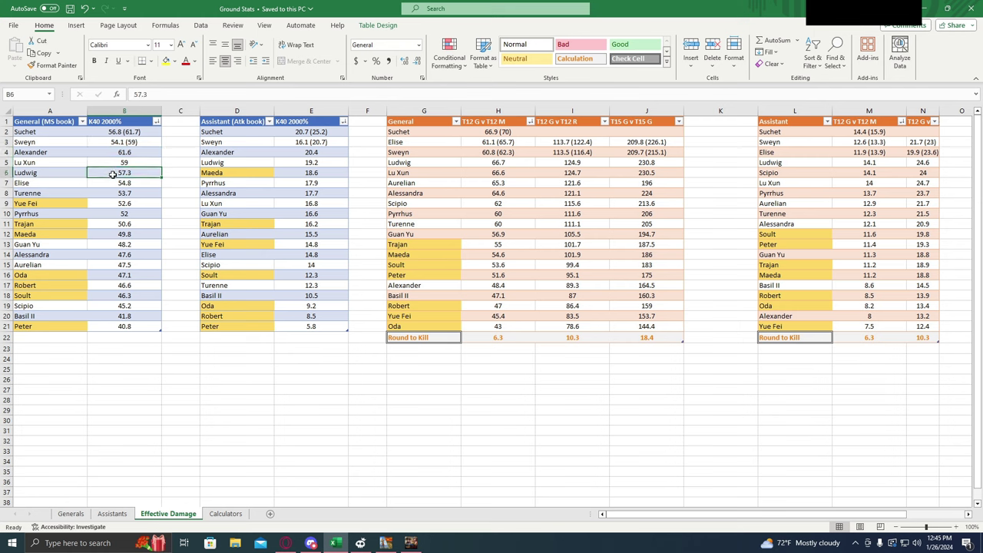
click(110, 144)
click(108, 135)
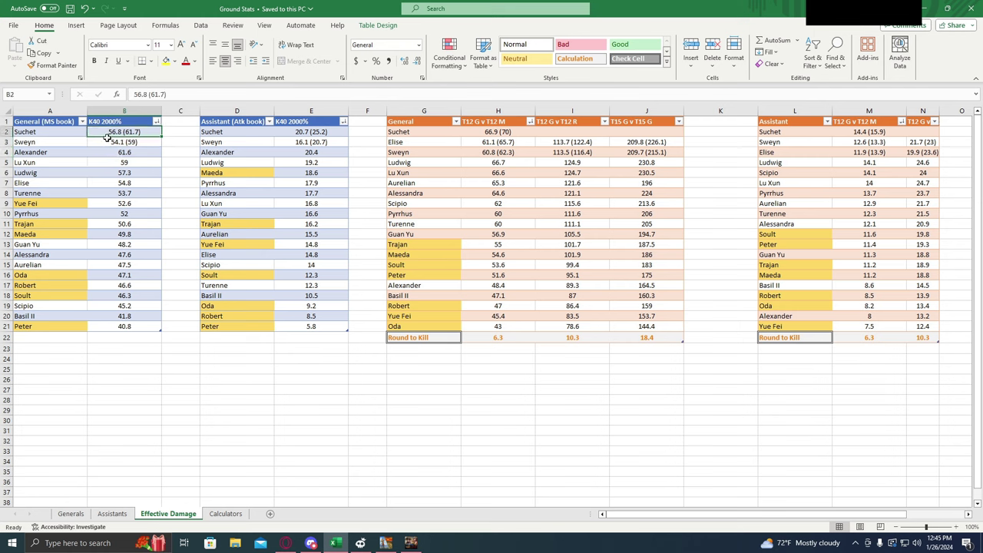
click(112, 163)
click(112, 152)
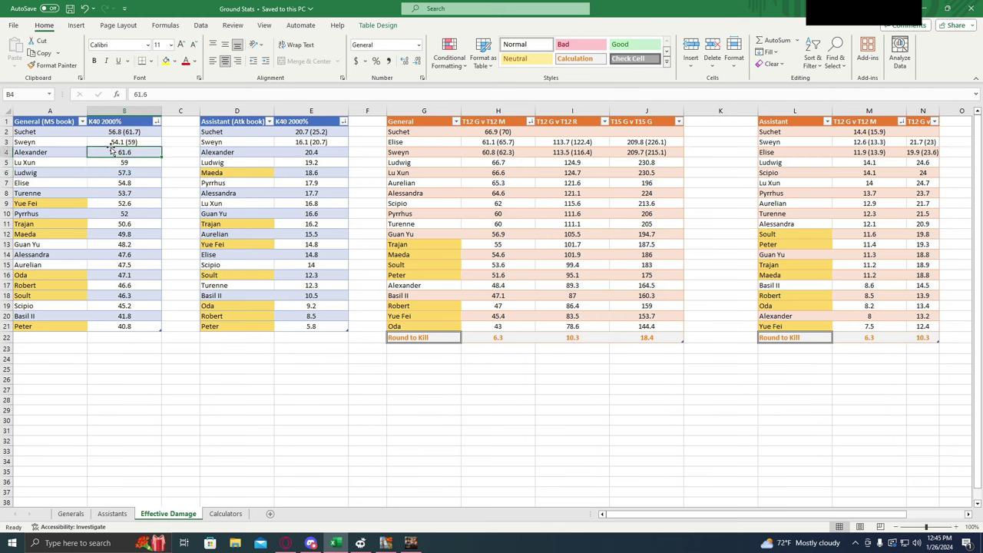
click(129, 133)
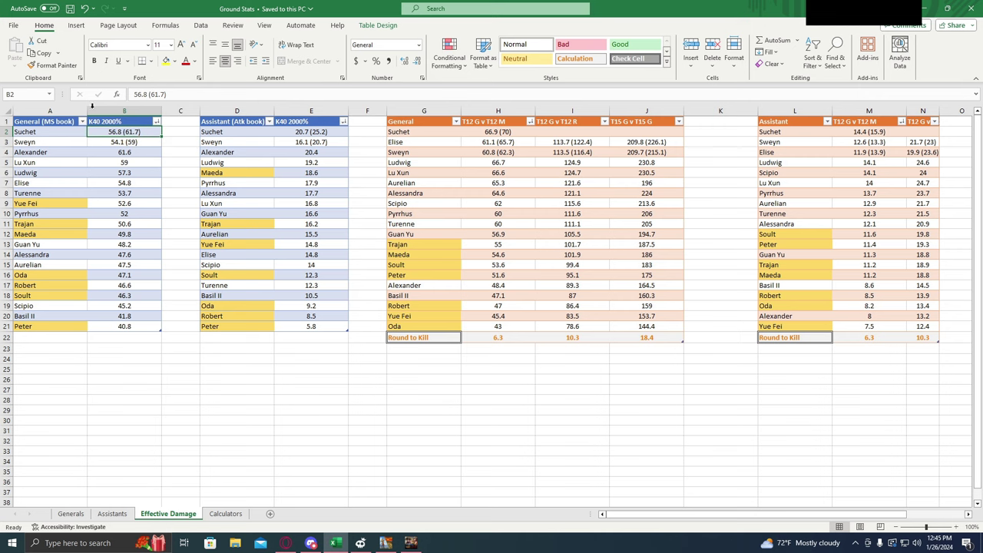
drag(759, 519, 757, 519)
click(516, 134)
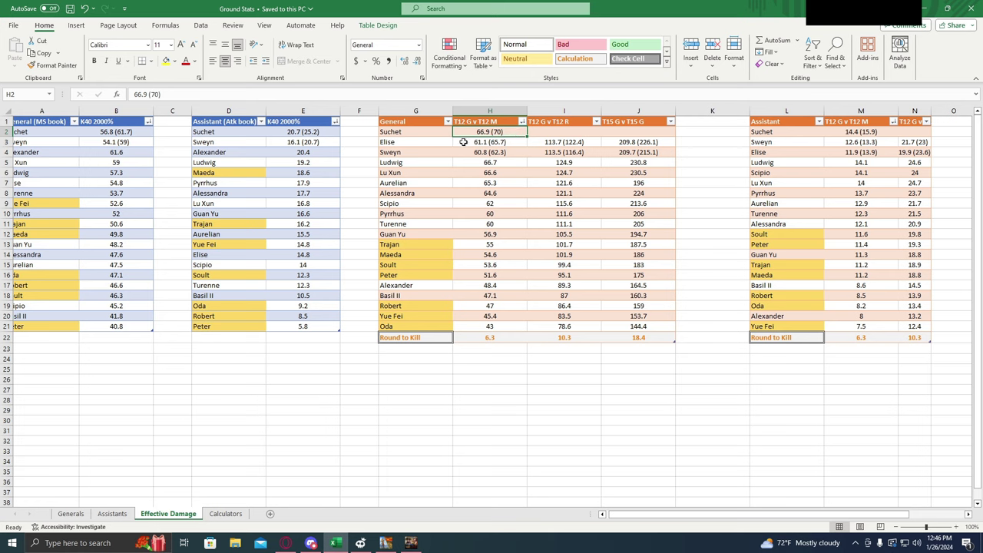
drag(463, 142, 468, 149)
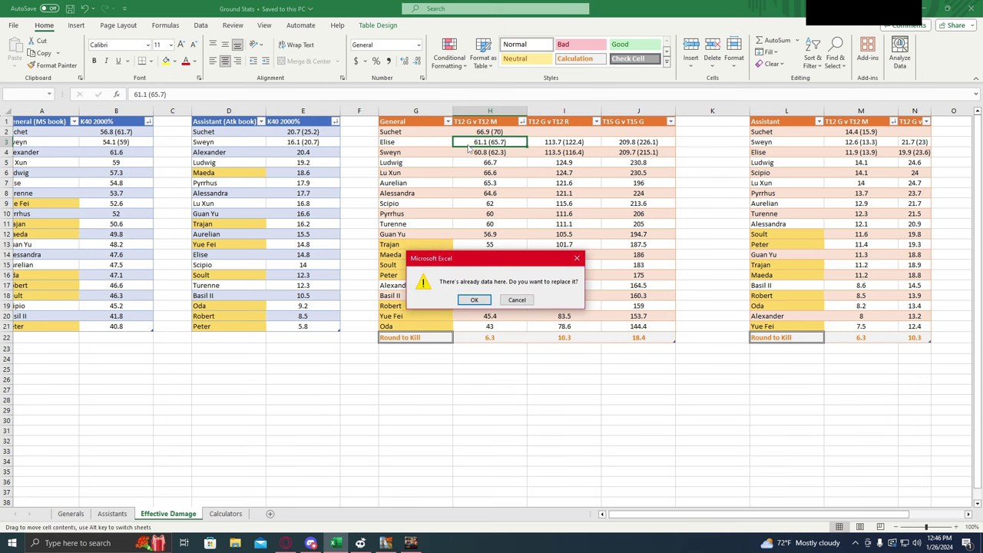
click(517, 299)
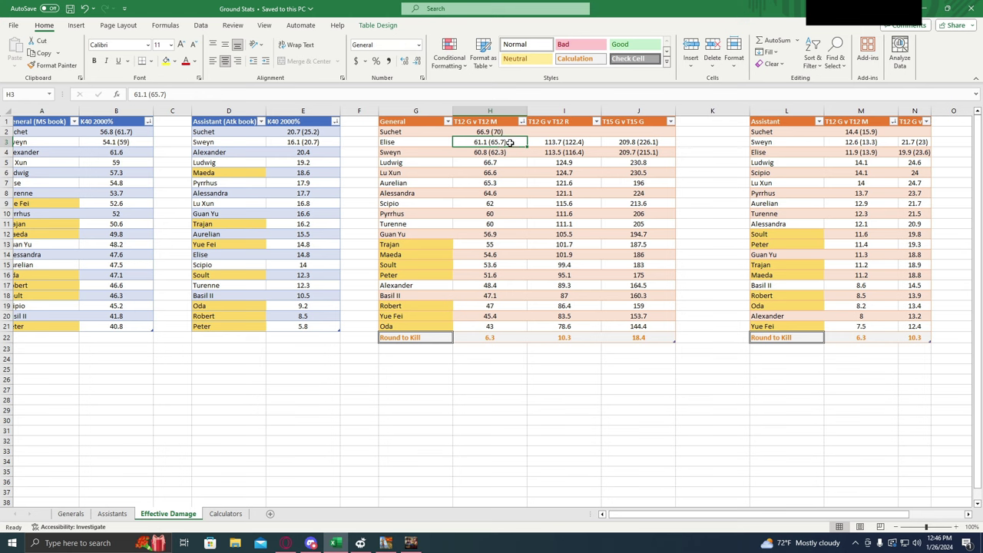
click(472, 134)
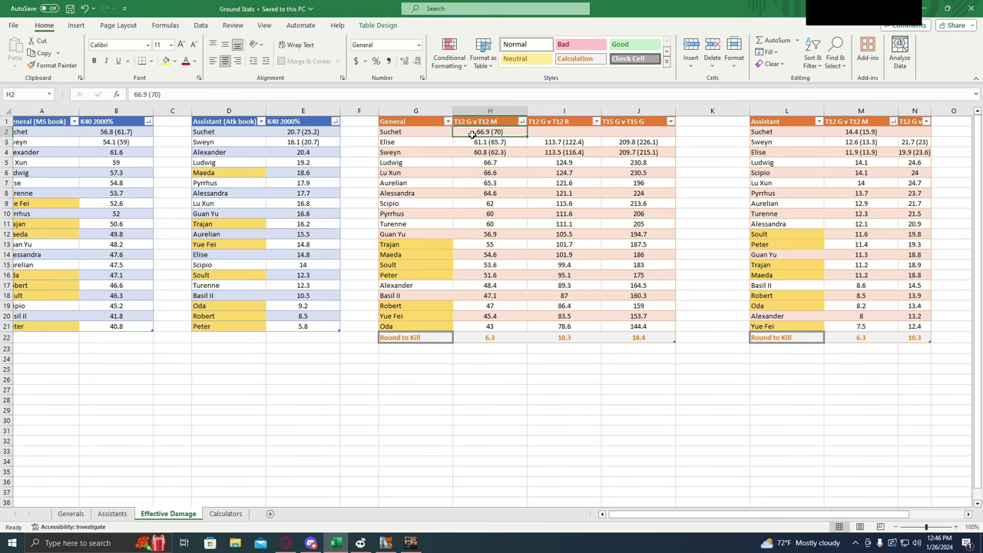
click(512, 142)
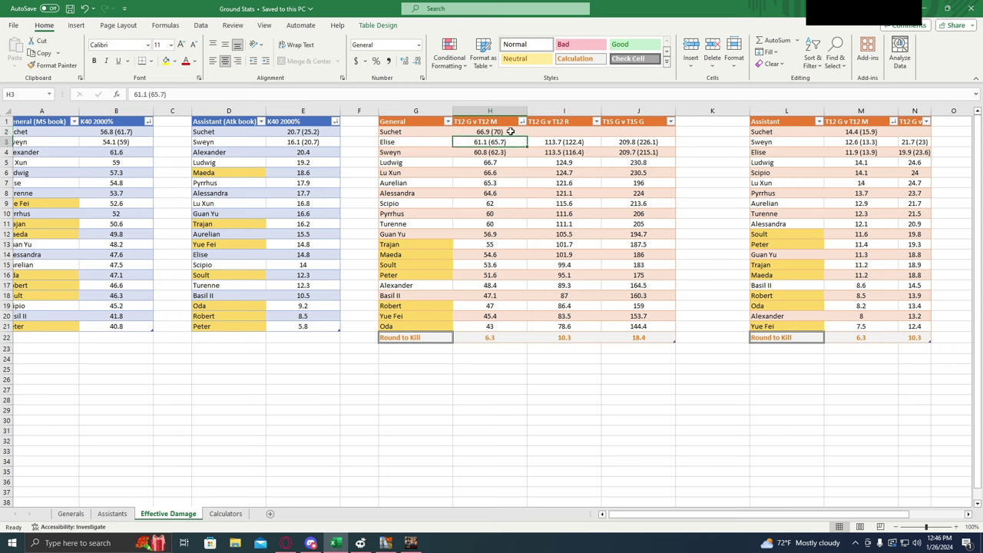
click(511, 132)
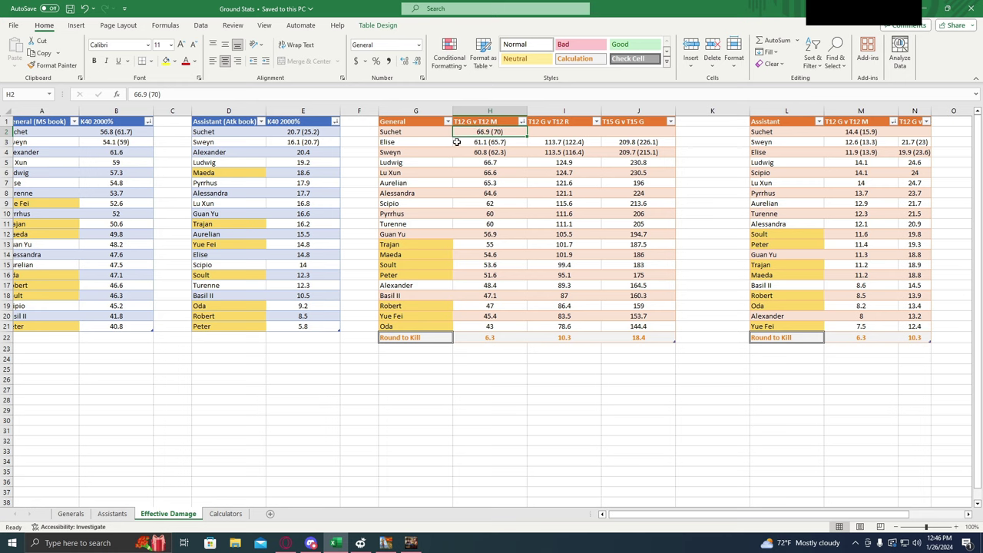
- On the Assistants sheet, inspect Suchet's total formulas in U19–U22 (111, 55, 75, 6)
click(114, 514)
scroll(750, 526, right, 1)
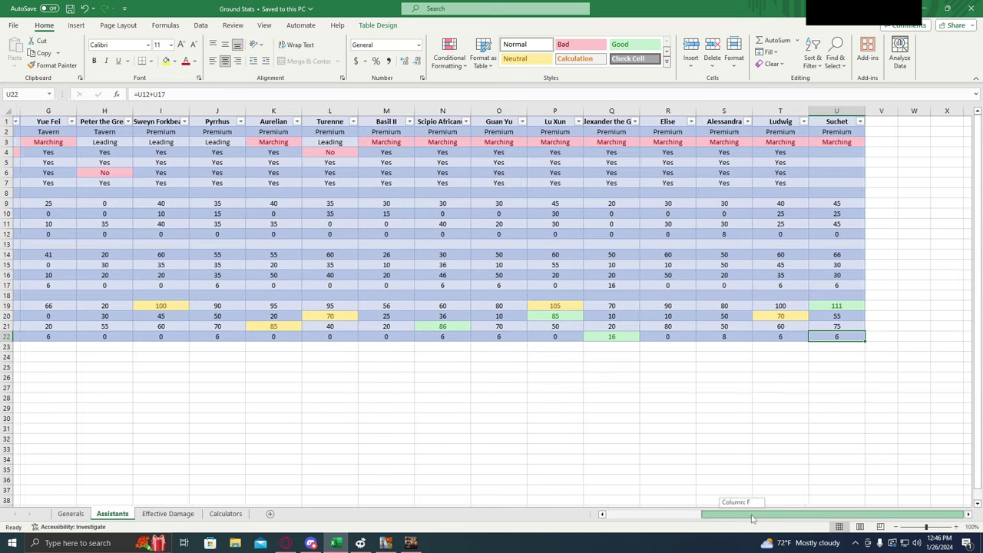
click(844, 307)
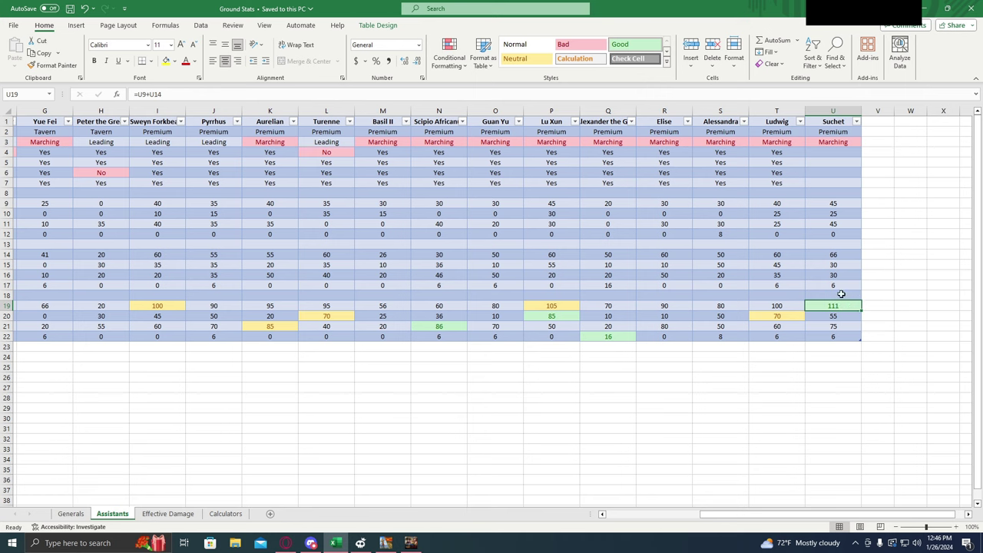
click(818, 317)
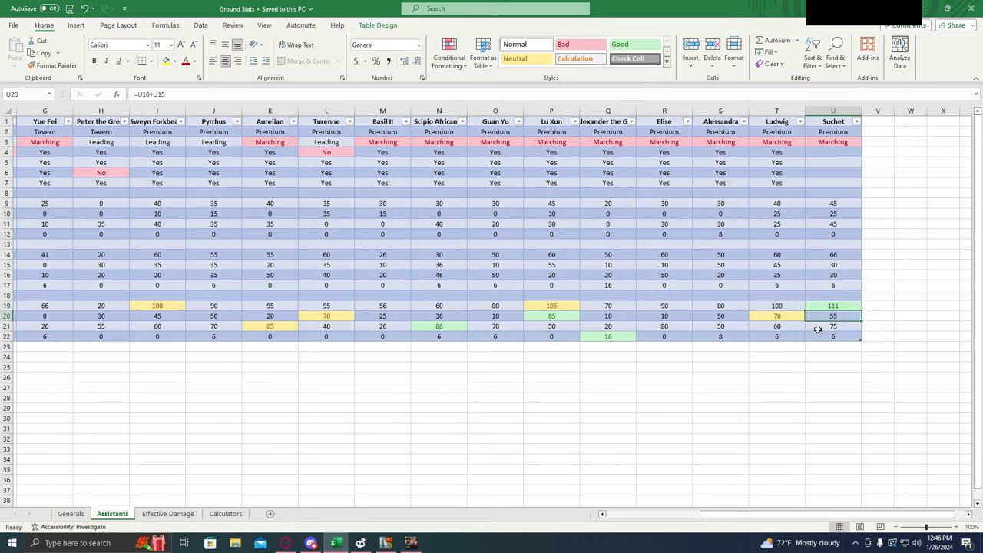
click(818, 327)
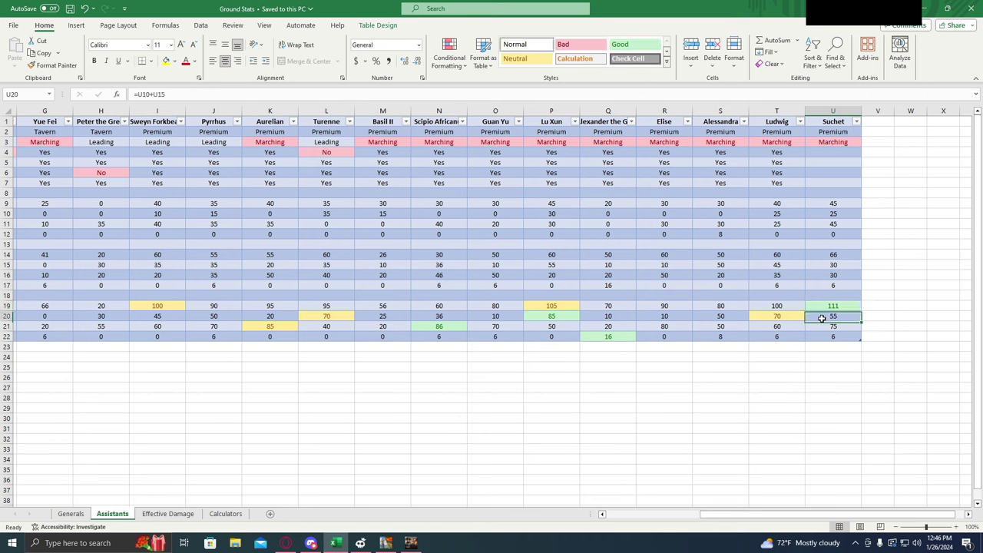
click(822, 336)
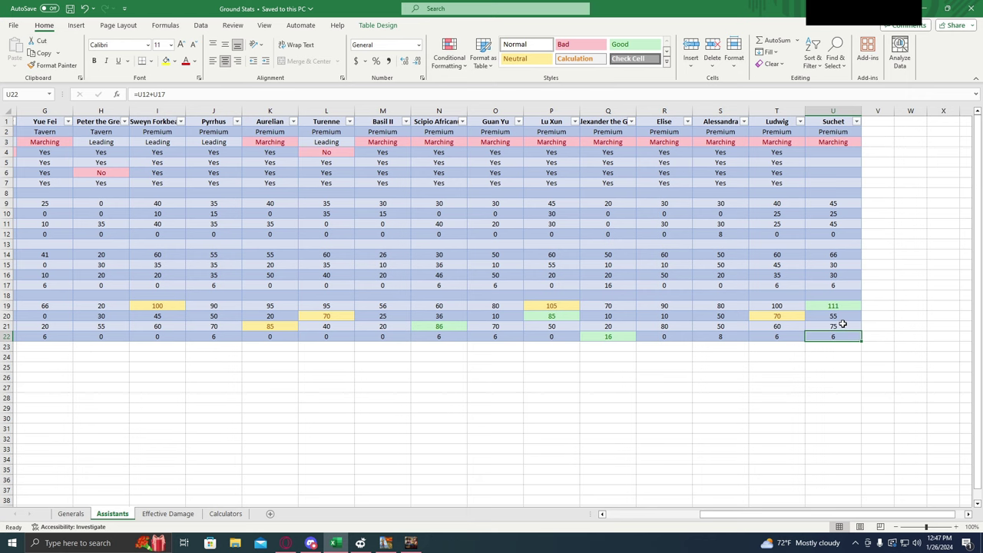
- On Effective Damage, compare Suchet's 20.7 (25.2) in E2 with Sweyn's 16.1 (20.7) in E3
click(169, 514)
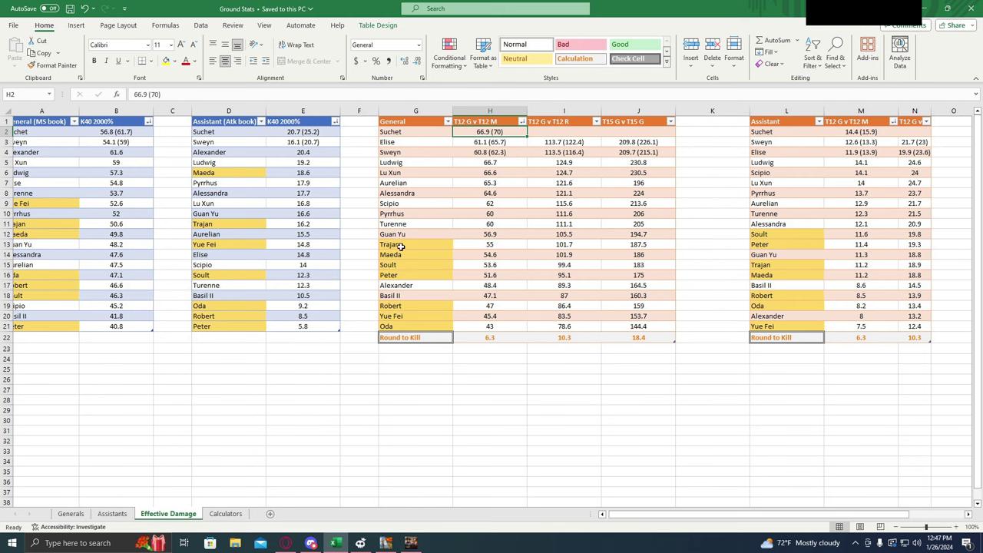
click(287, 134)
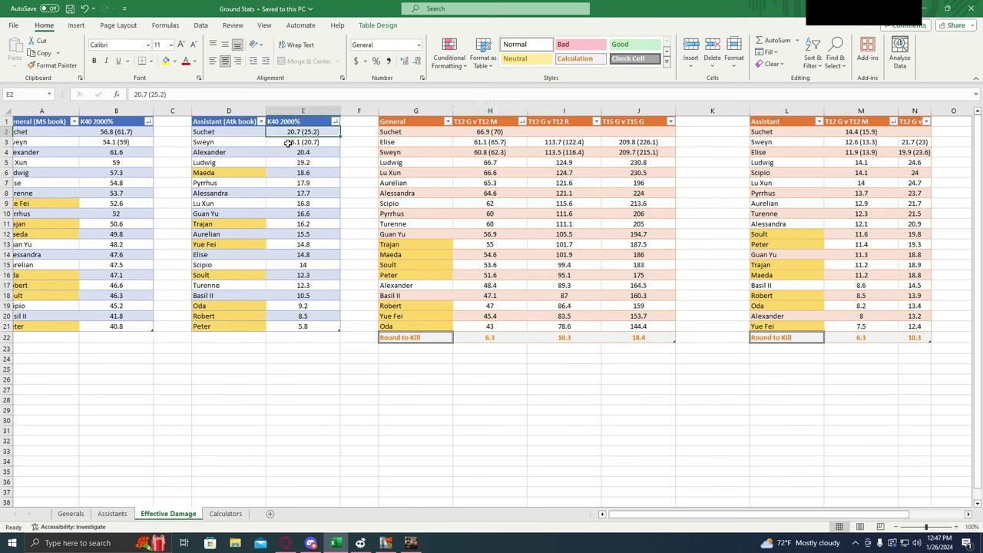
click(287, 144)
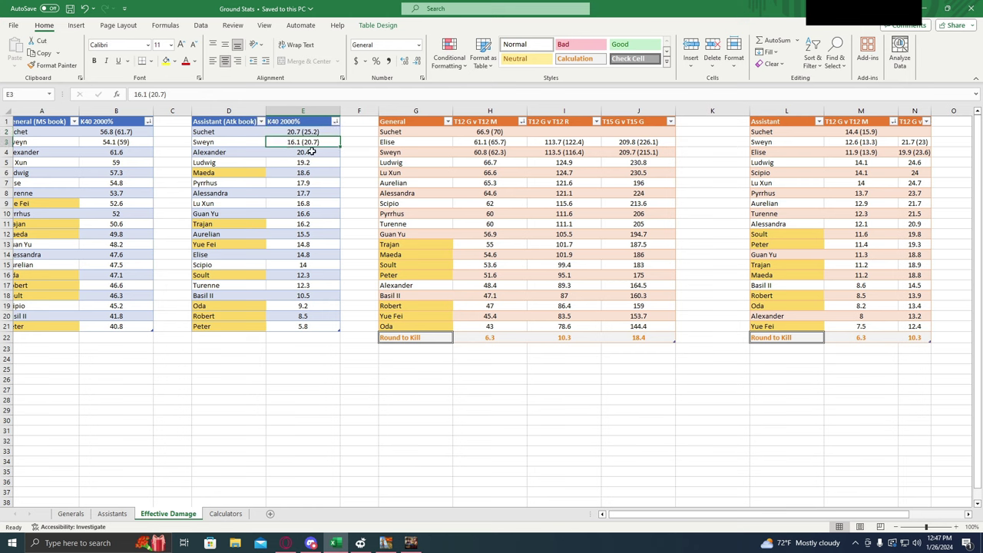
click(268, 133)
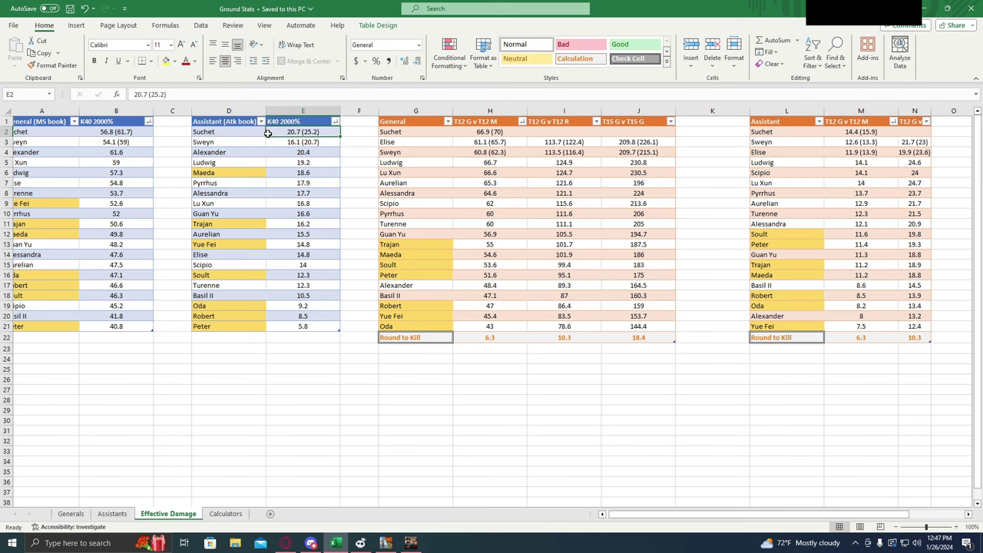
click(326, 141)
drag(777, 515, 836, 520)
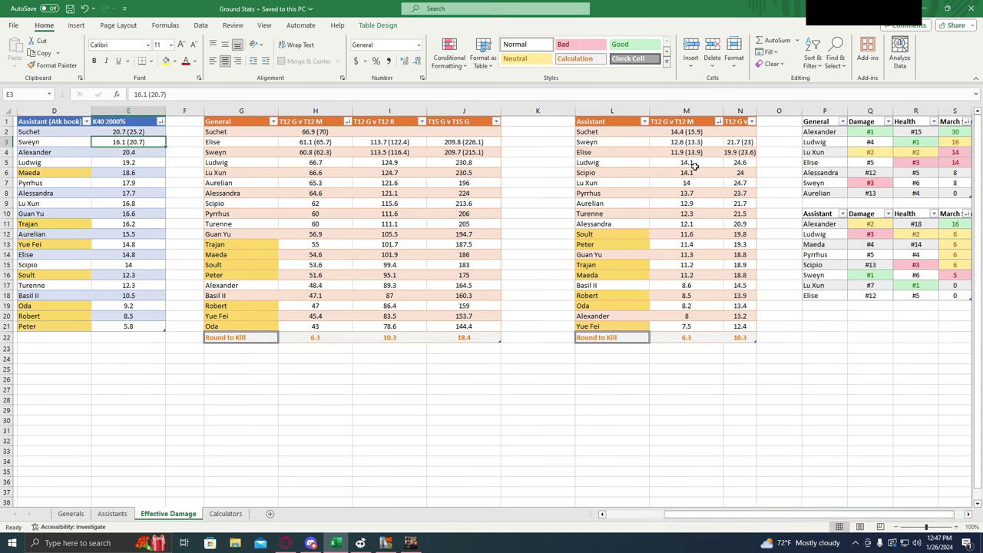
- Compare Suchet's 14.4 (15.9) in M2 with Sweyn's 12.6 (13.3), keeping M3 unchanged
click(662, 133)
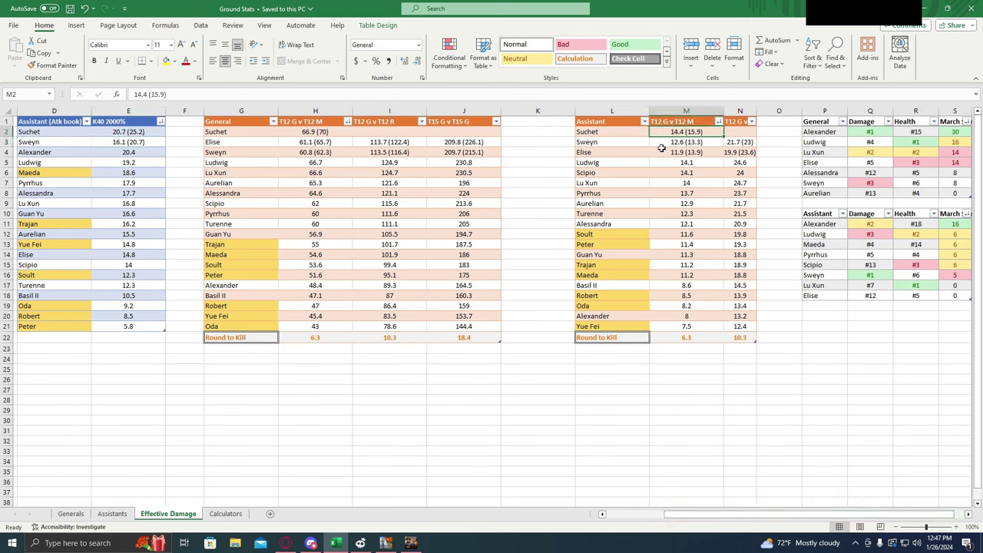
click(663, 144)
drag(663, 147, 664, 152)
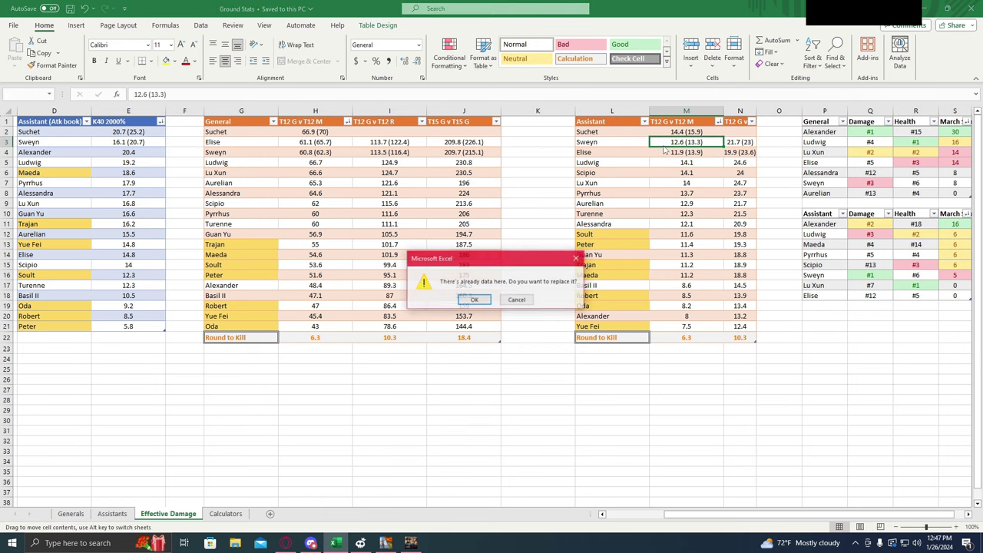
click(517, 300)
click(662, 133)
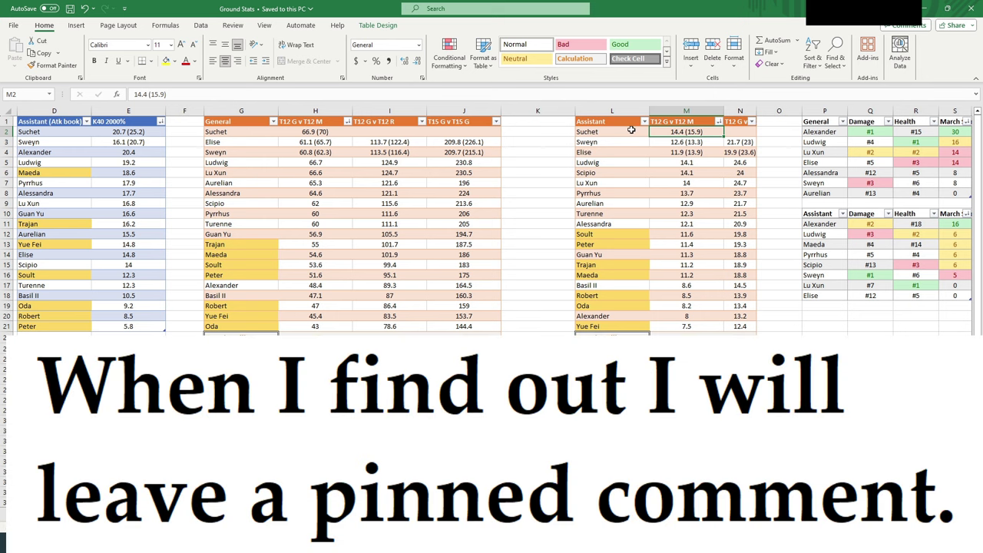
click(631, 130)
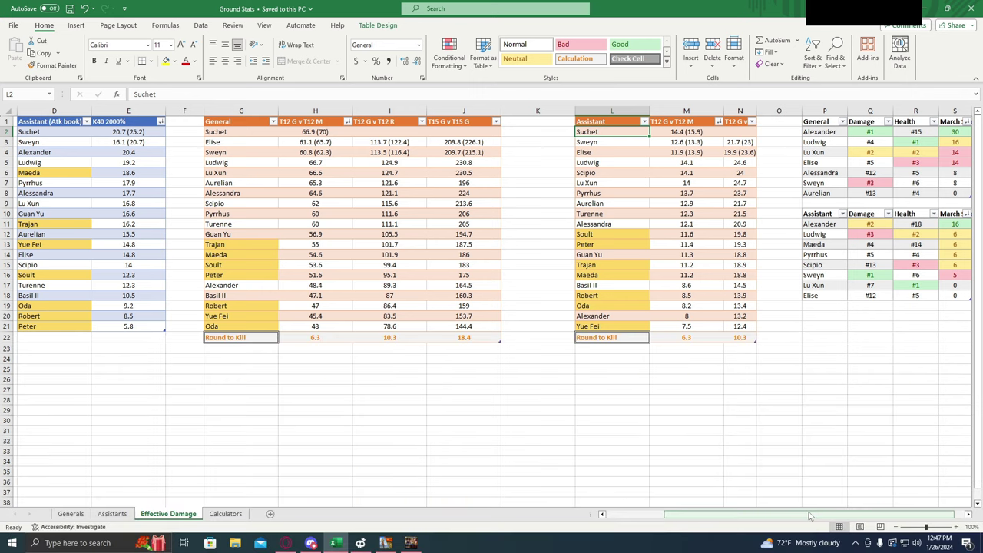
drag(809, 516, 814, 516)
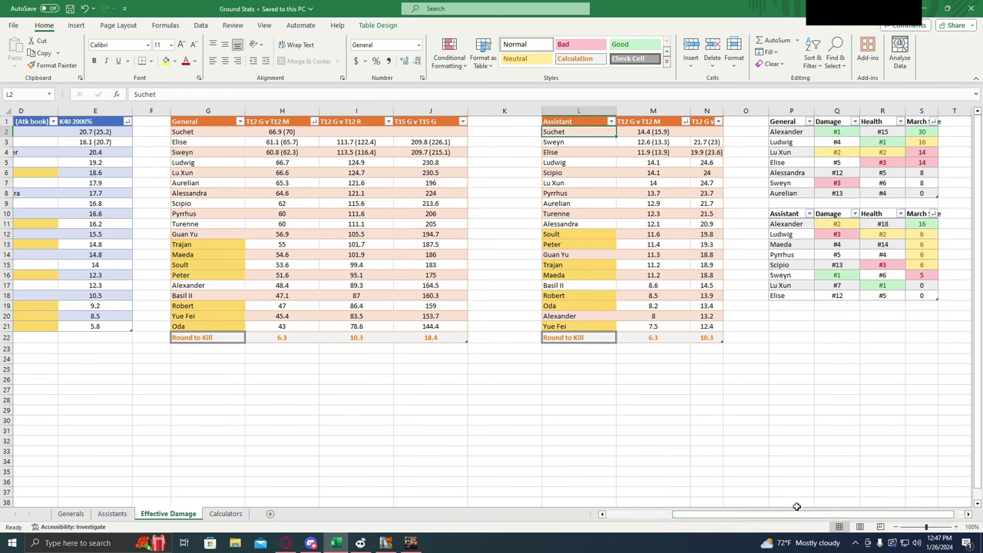